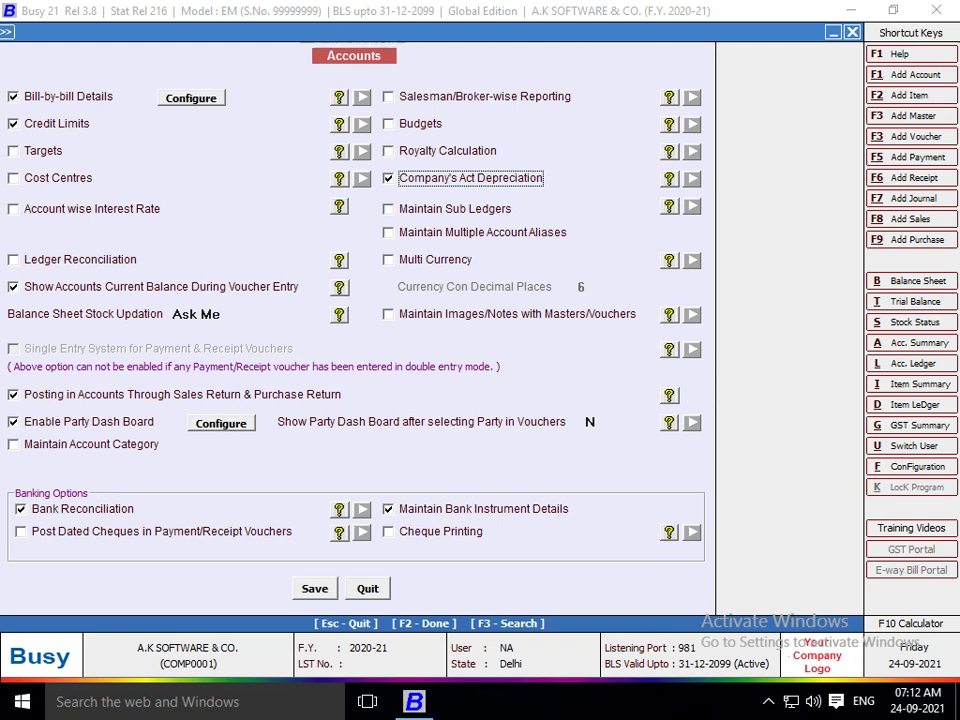
# - Leave the Accounts options and close Features / Options to return to the main menu
pyautogui.press('Escape')
pyautogui.press('Return')
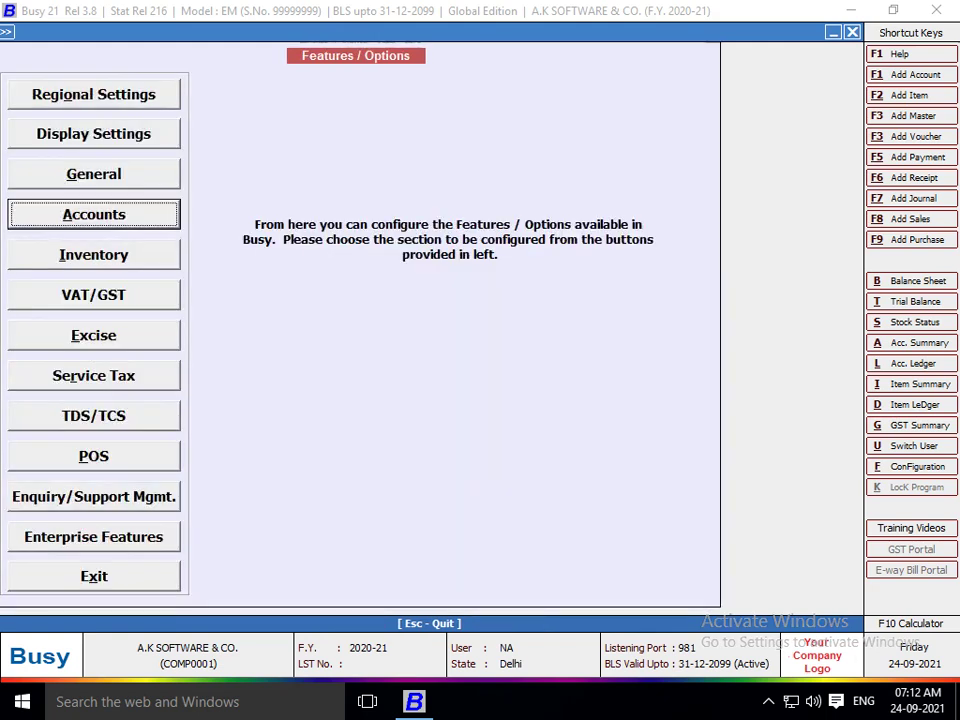
pyautogui.press('Escape')
pyautogui.press('Escape')
# - Start a new journal voucher in the Main series and date it 01-04-2020
pyautogui.press('Right')
pyautogui.press('Down')
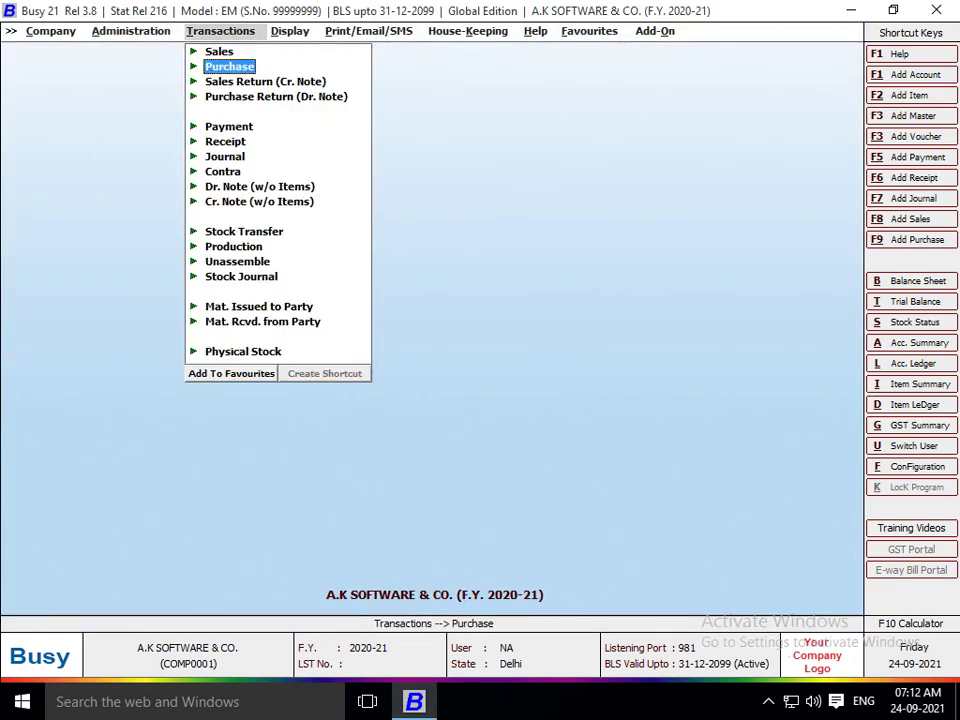
pyautogui.press('Down')
pyautogui.press('Down')
pyautogui.press('Down')
pyautogui.press('Down')
pyautogui.press('Down')
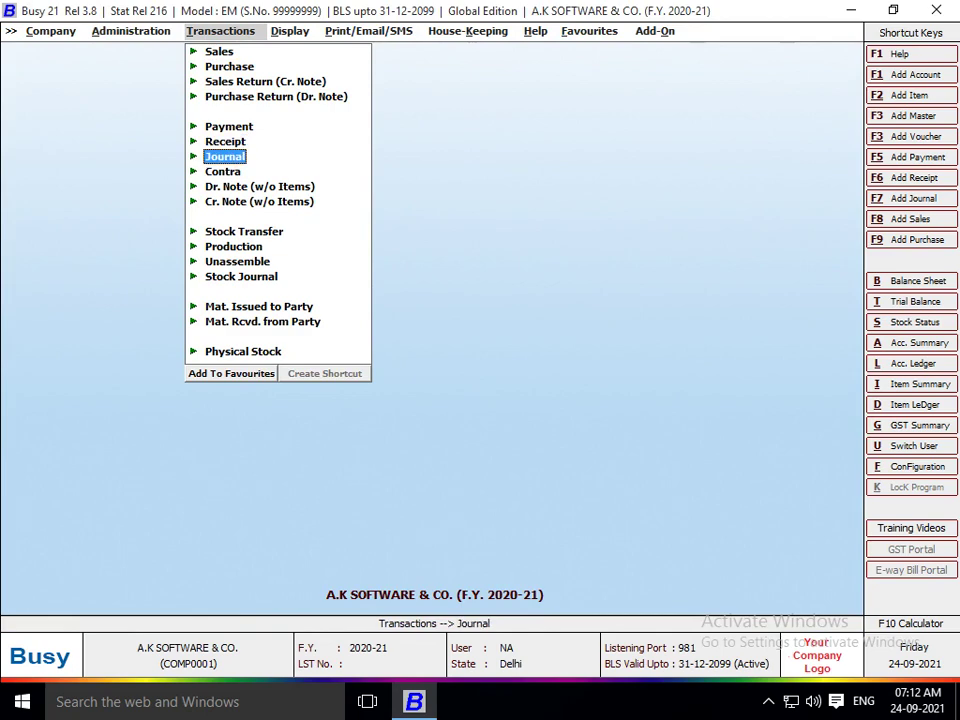
pyautogui.press('Return')
pyautogui.press('Return')
pyautogui.press('Return')
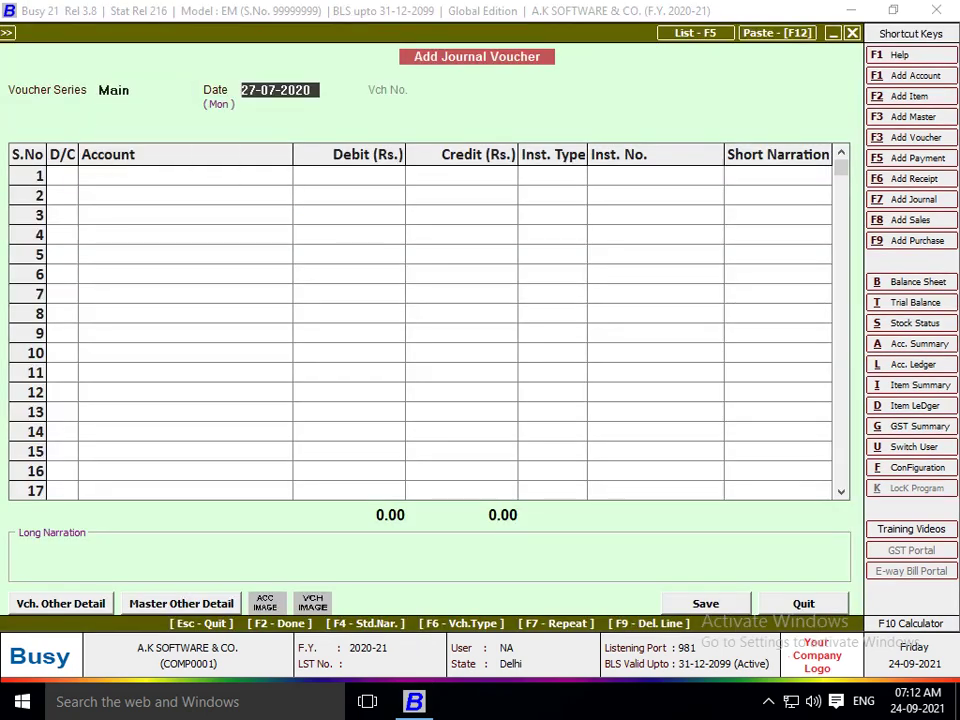
pyautogui.write('1-4')
pyautogui.press('Return')
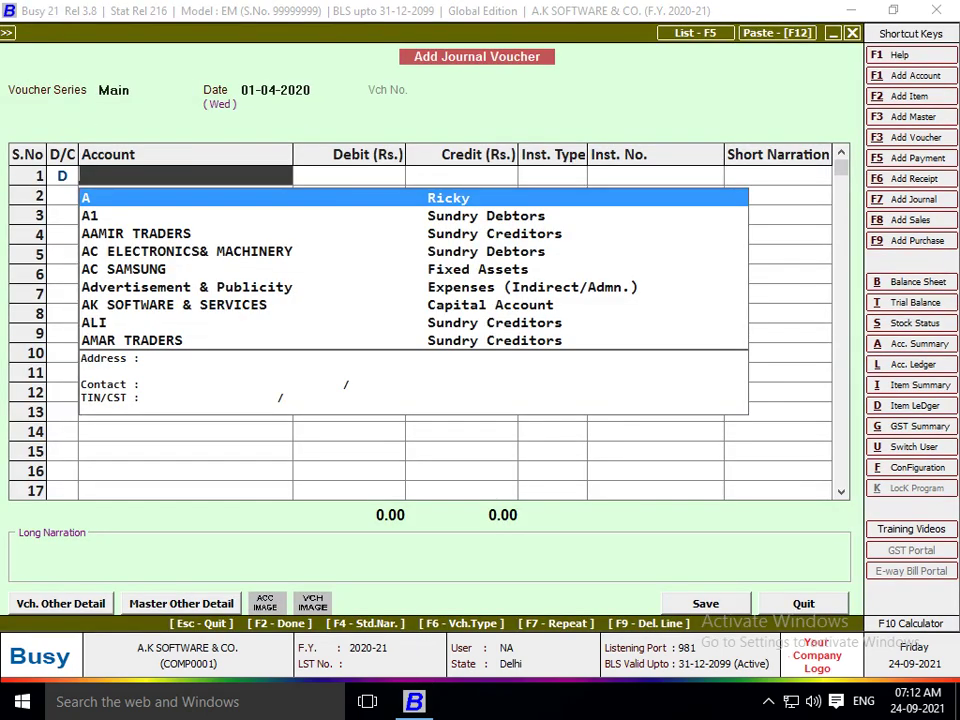
# - Debit the COMPUTER LENOVO account with Rs. 1,00,000 on the voucher's first line
pyautogui.write('com')
pyautogui.press('Down')
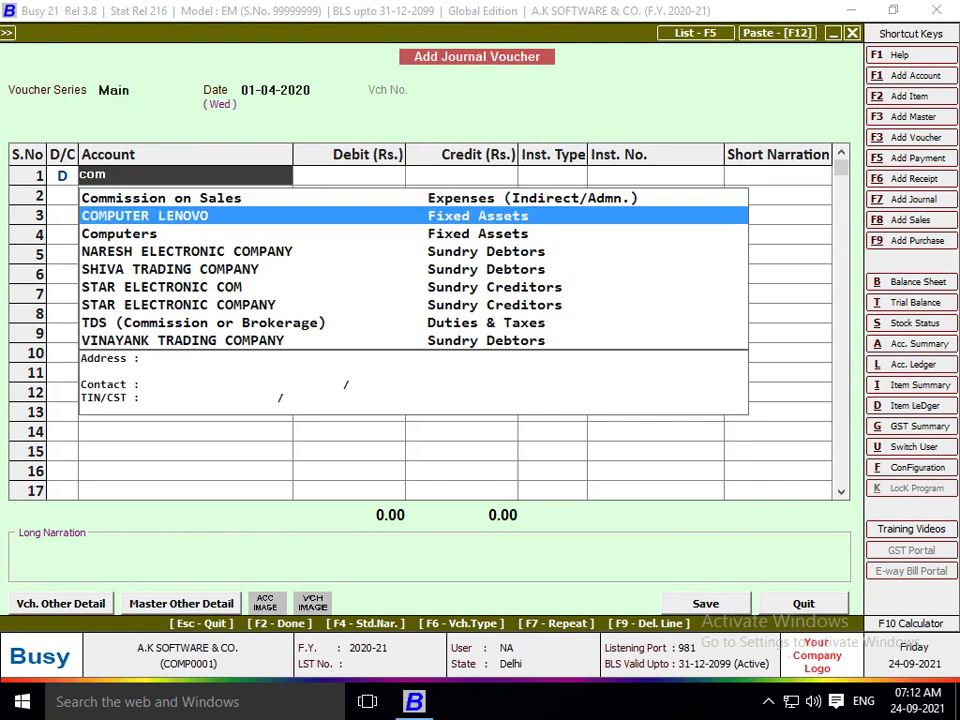
pyautogui.press('Return')
pyautogui.write('1,00,00')
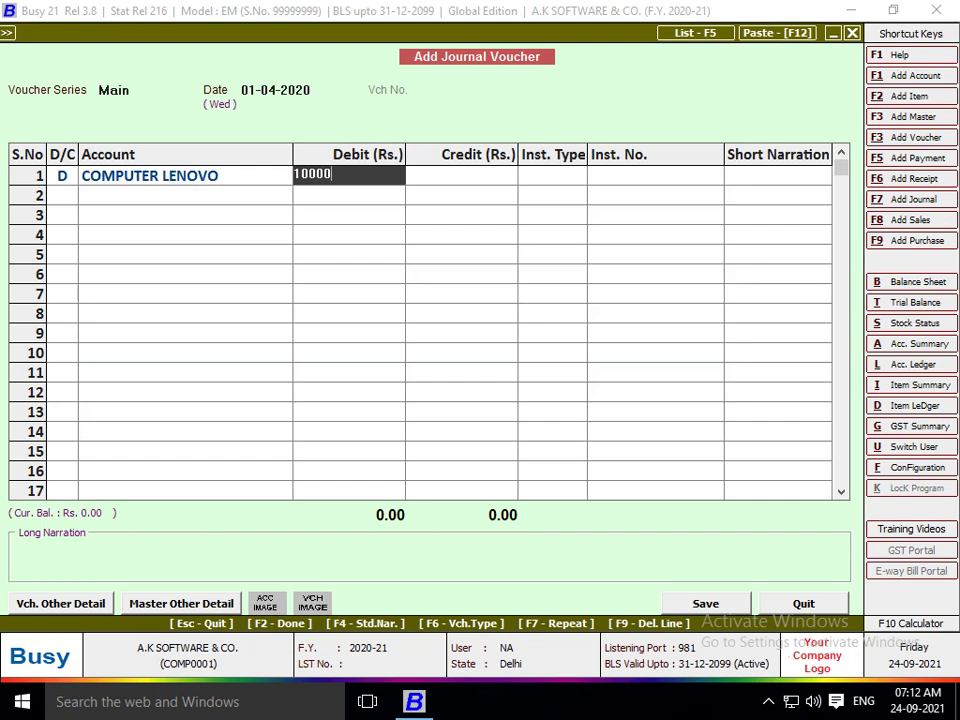
pyautogui.write('0')
pyautogui.press('Return')
pyautogui.press('Return')
pyautogui.press('Return')
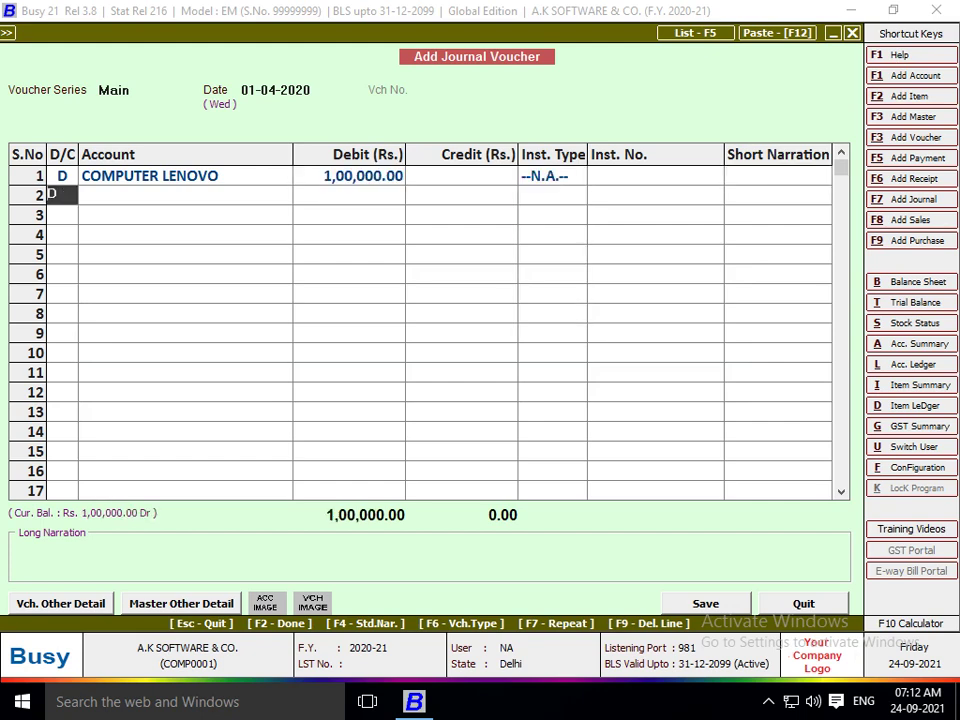
# - Debit the AC SAMSUNG account with Rs. 1,00,000 on the voucher's second line
pyautogui.press('Return')
pyautogui.write('ac')
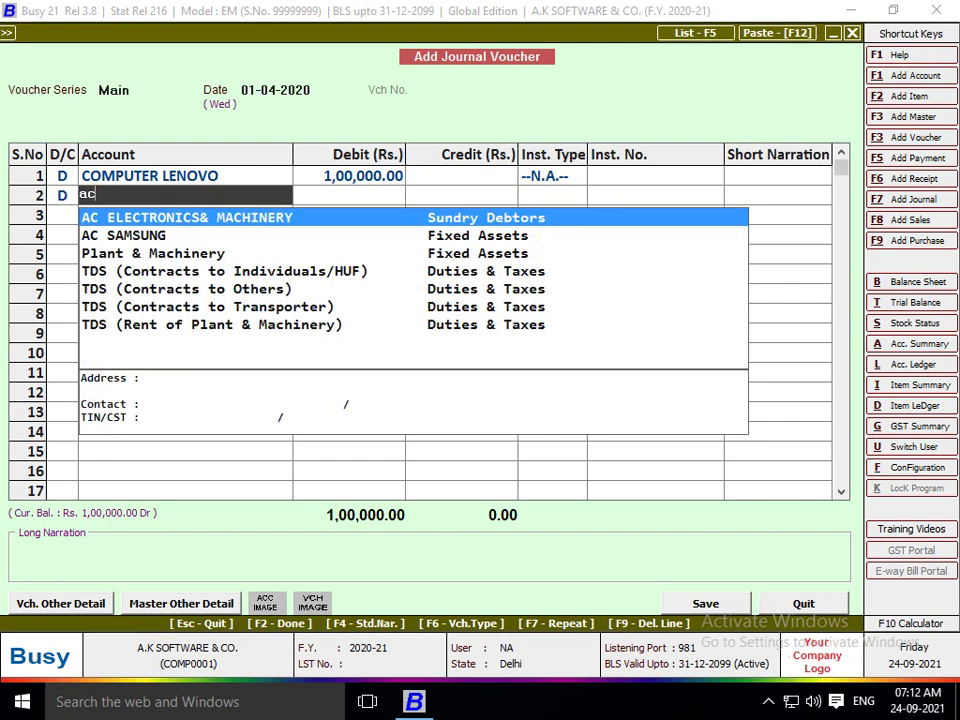
pyautogui.press('Down')
pyautogui.press('Return')
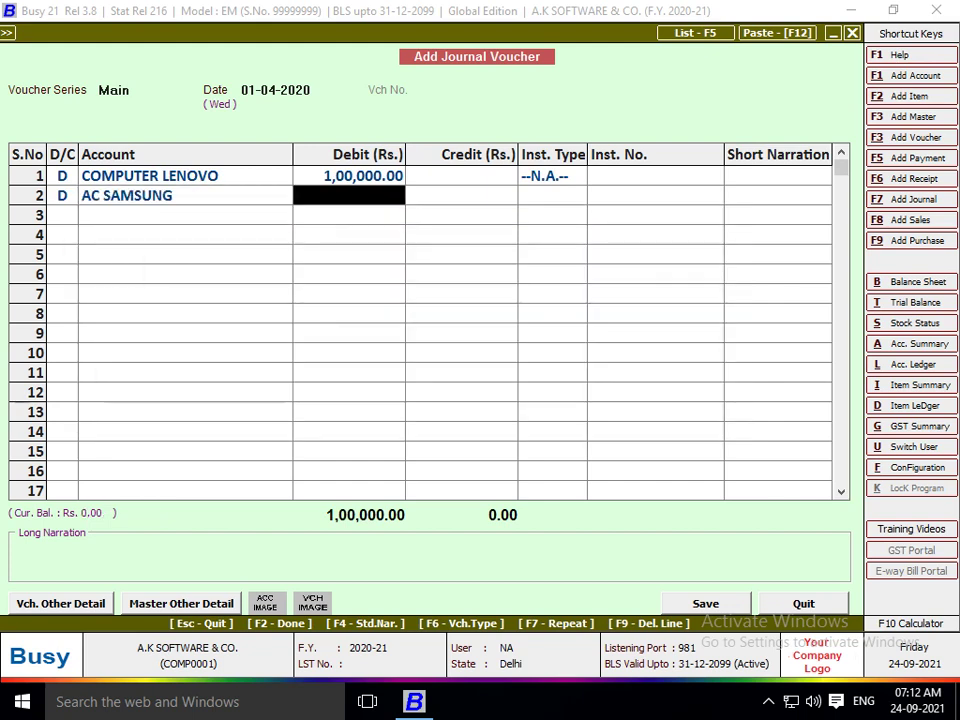
pyautogui.write('100000')
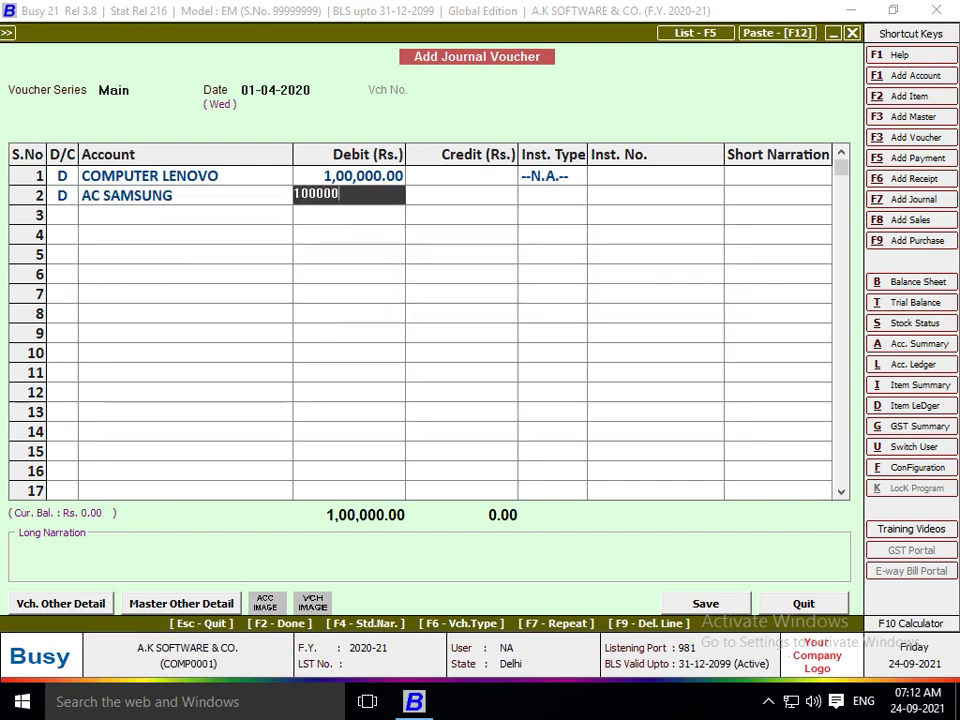
pyautogui.press('Return')
pyautogui.press('Return')
pyautogui.press('Return')
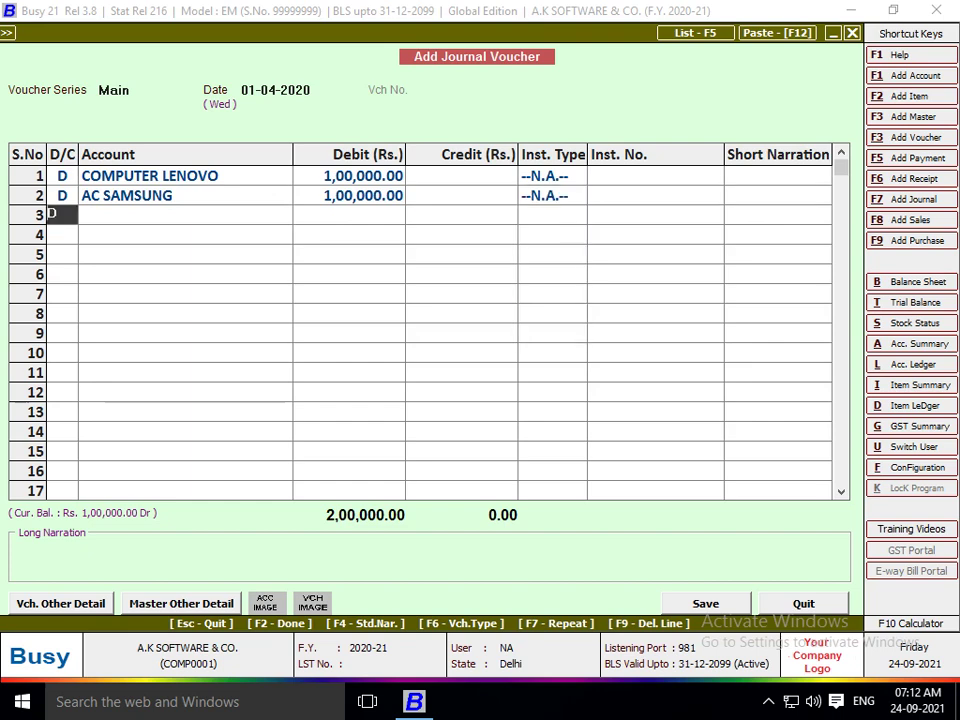
# - Debit the TV DISH account with Rs. 2,500 on the third line and begin a credit line below it
pyautogui.press('Return')
pyautogui.write('tv')
pyautogui.press('Return')
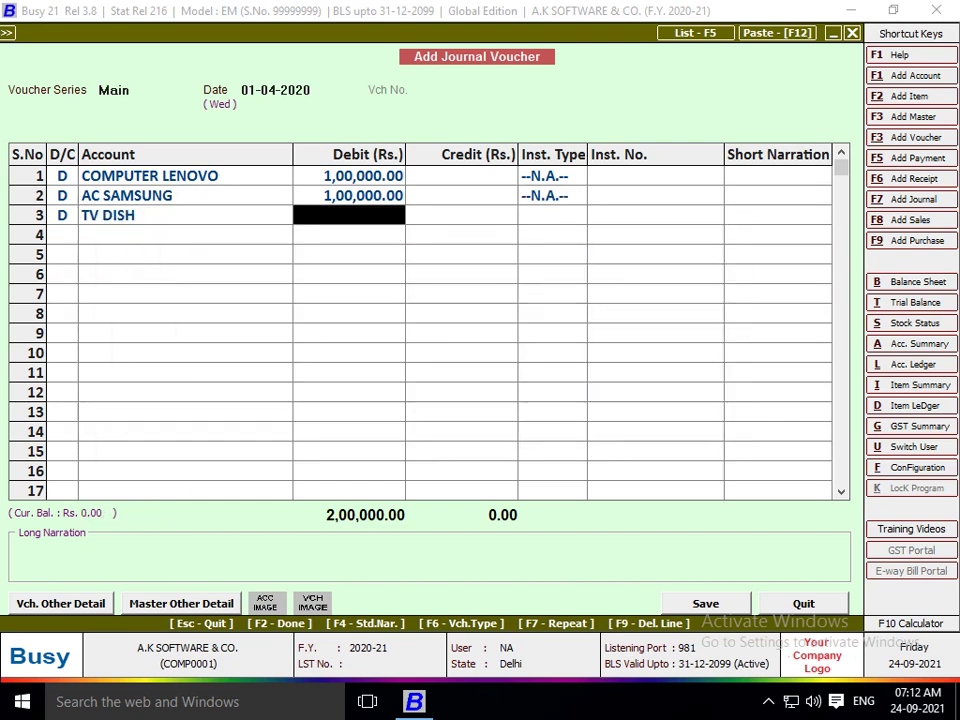
pyautogui.write('2500')
pyautogui.press('Return')
pyautogui.press('Return')
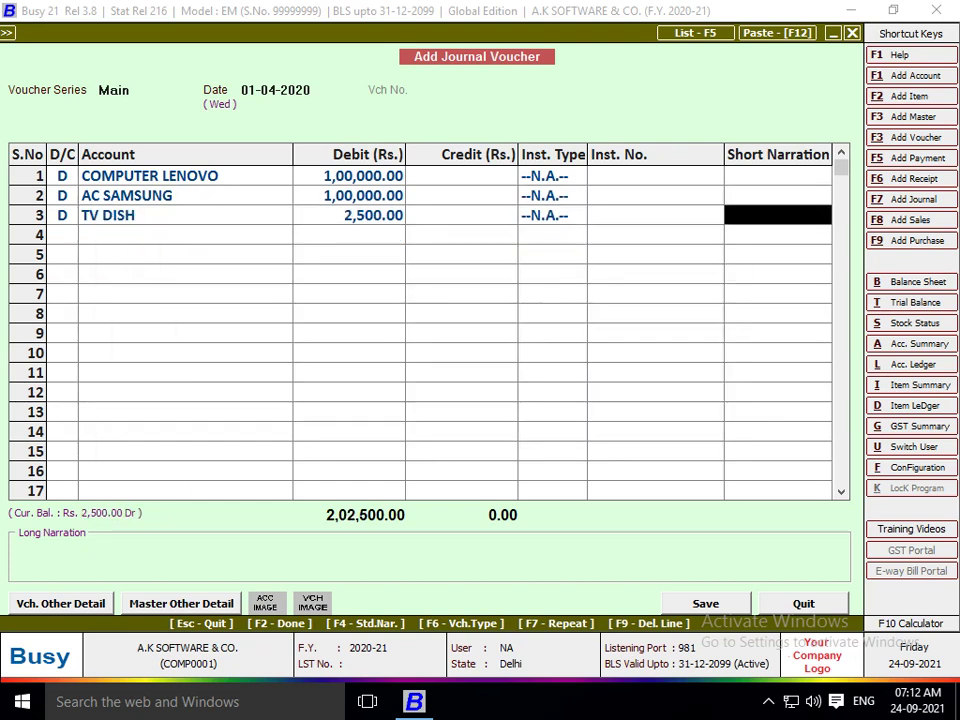
pyautogui.press('Return')
pyautogui.press('Return')
# - Open the COMPUTER LENOVO account master from its voucher line and bring up its depreciation rates
pyautogui.press('Up')
pyautogui.press('Up')
pyautogui.press('Up')
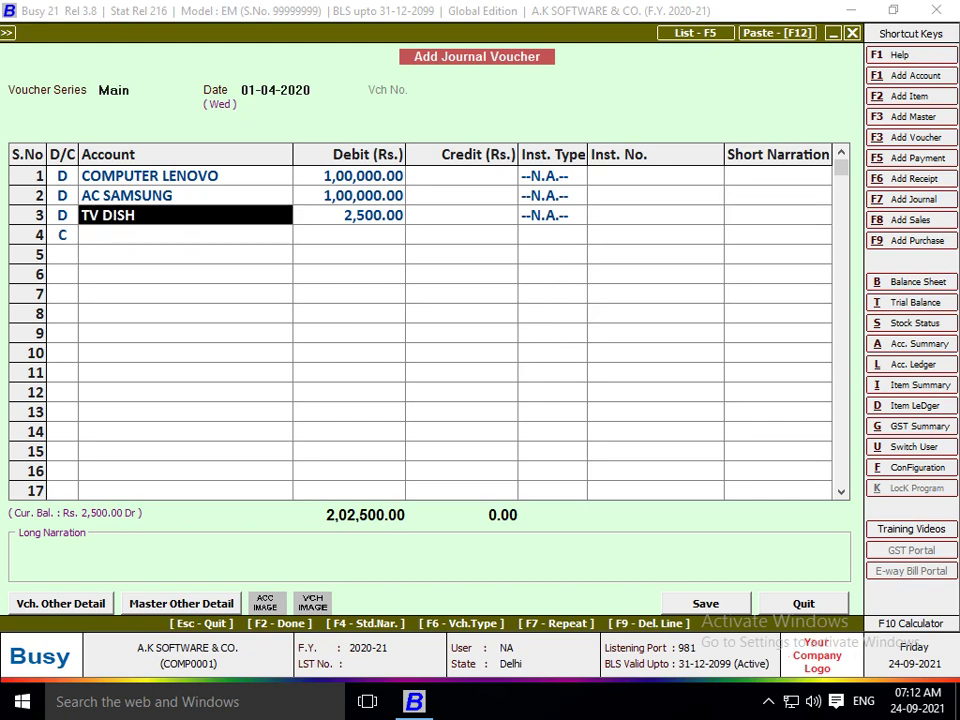
pyautogui.hotkey('ctrl', 'Return')
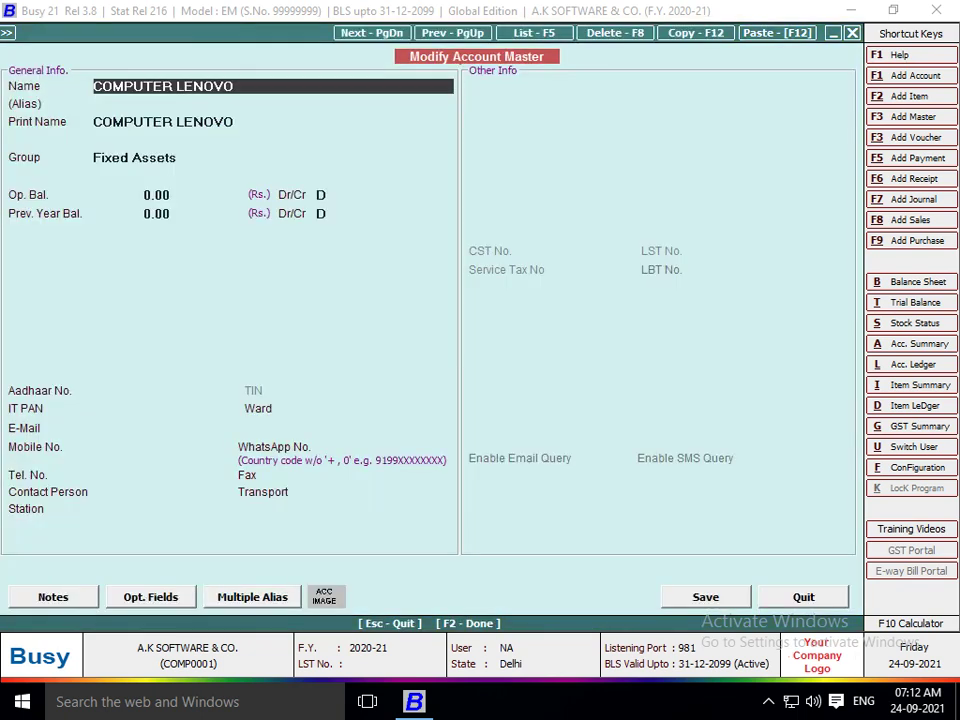
pyautogui.press('Return')
pyautogui.press('Return')
pyautogui.press('Return')
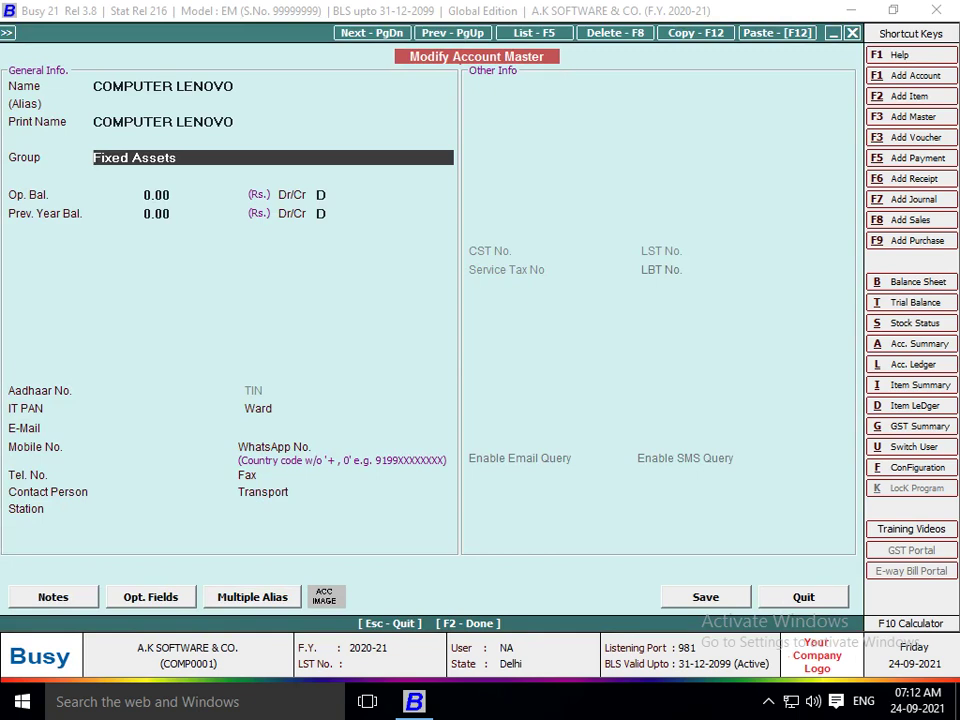
pyautogui.press('Return')
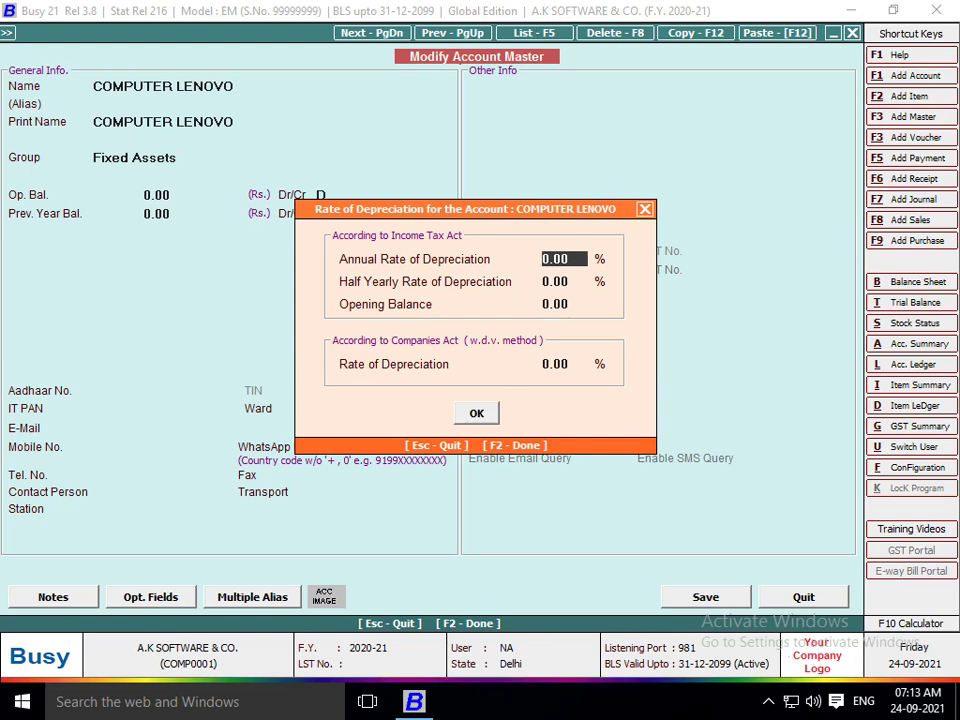
# - Set the Income Tax Act annual rate of depreciation for COMPUTER LENOVO to 10%
pyautogui.click(476, 413)
pyautogui.click(554, 259)
pyautogui.write('10')
pyautogui.press('Return')
pyautogui.press('Up')
pyautogui.press('Return')
pyautogui.press('Return')
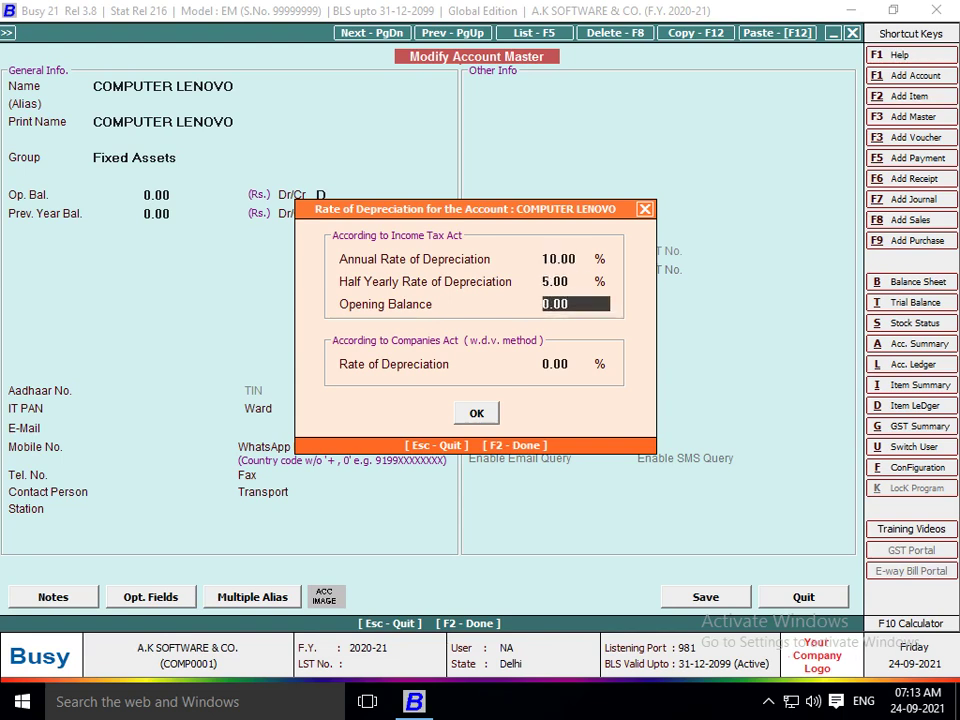
# - Set the Companies Act rate of depreciation for COMPUTER LENOVO to 10% and save the account master
pyautogui.press('Up')
pyautogui.press('Return')
pyautogui.press('Return')
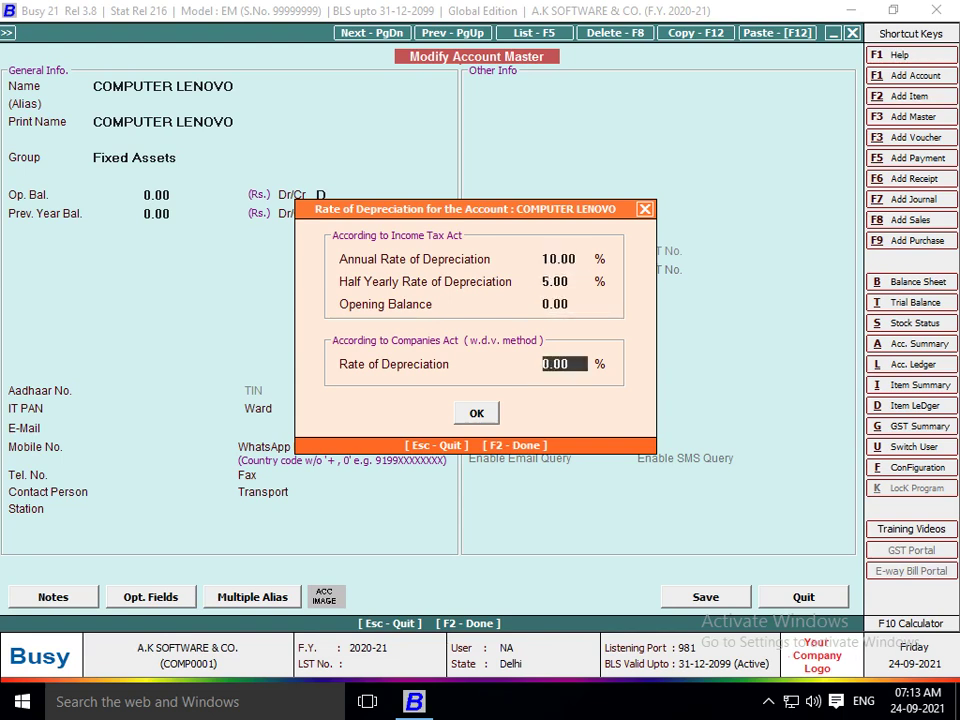
pyautogui.write('10')
pyautogui.press('Return')
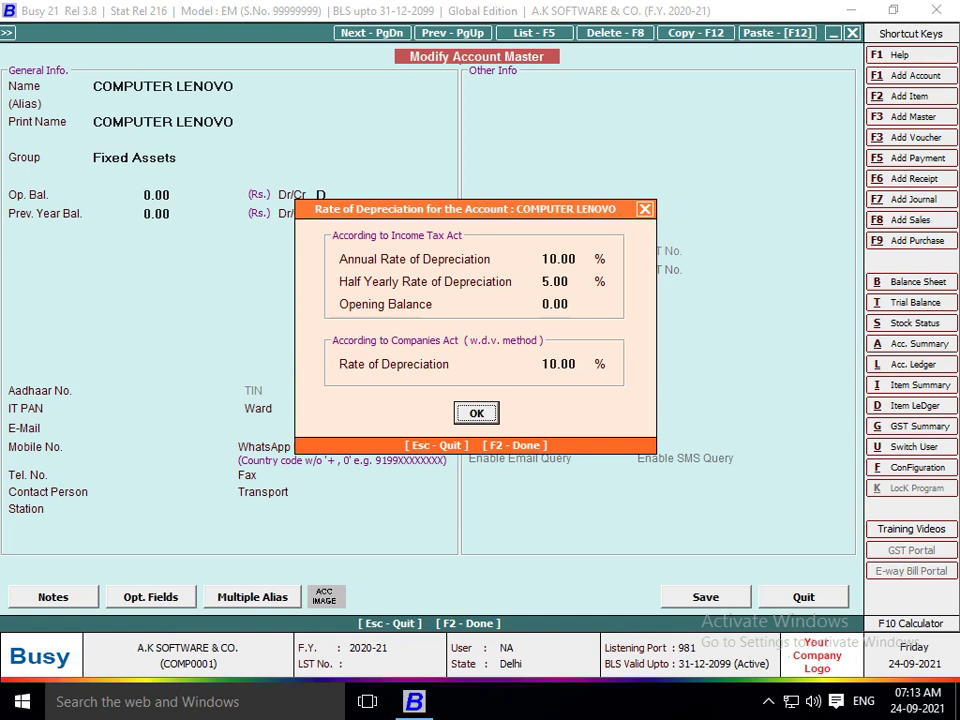
pyautogui.press('F2')
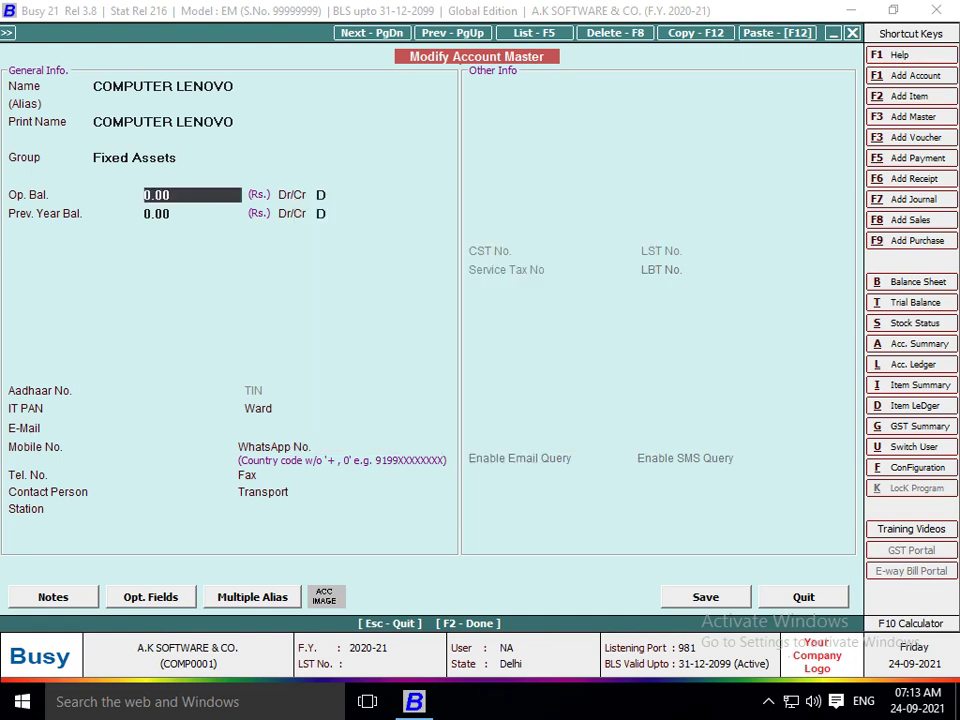
pyautogui.press('F2')
# - Open the AC SAMSUNG account master from the voucher and set its Income Tax Act annual depreciation rate to 10%
pyautogui.press('Down')
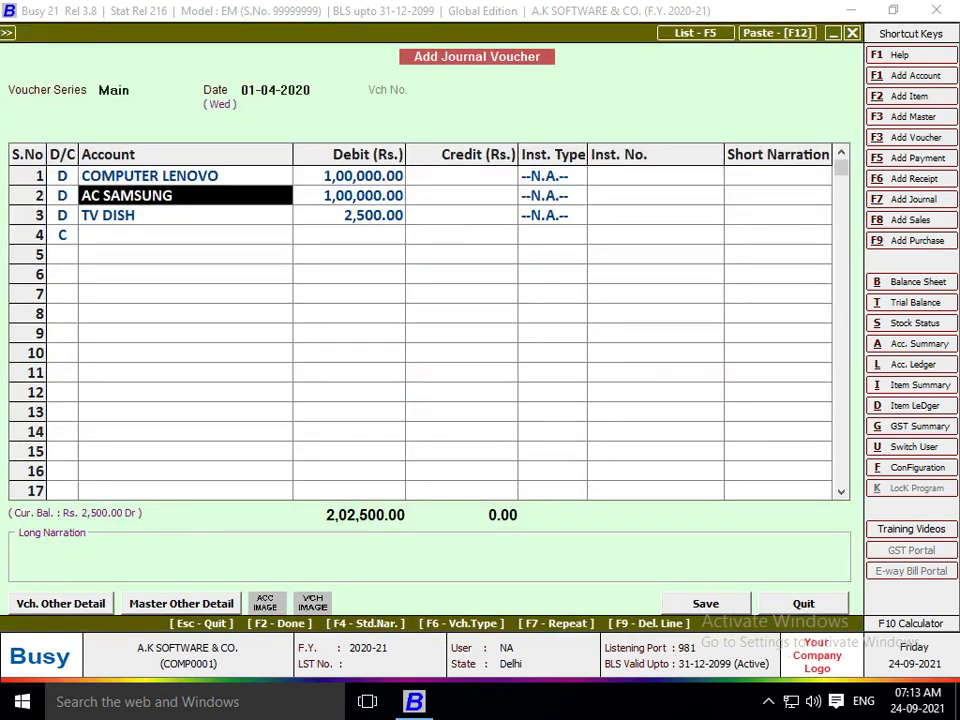
pyautogui.hotkey('ctrl', 'Return')
pyautogui.press('Return')
pyautogui.press('Return')
pyautogui.press('Return')
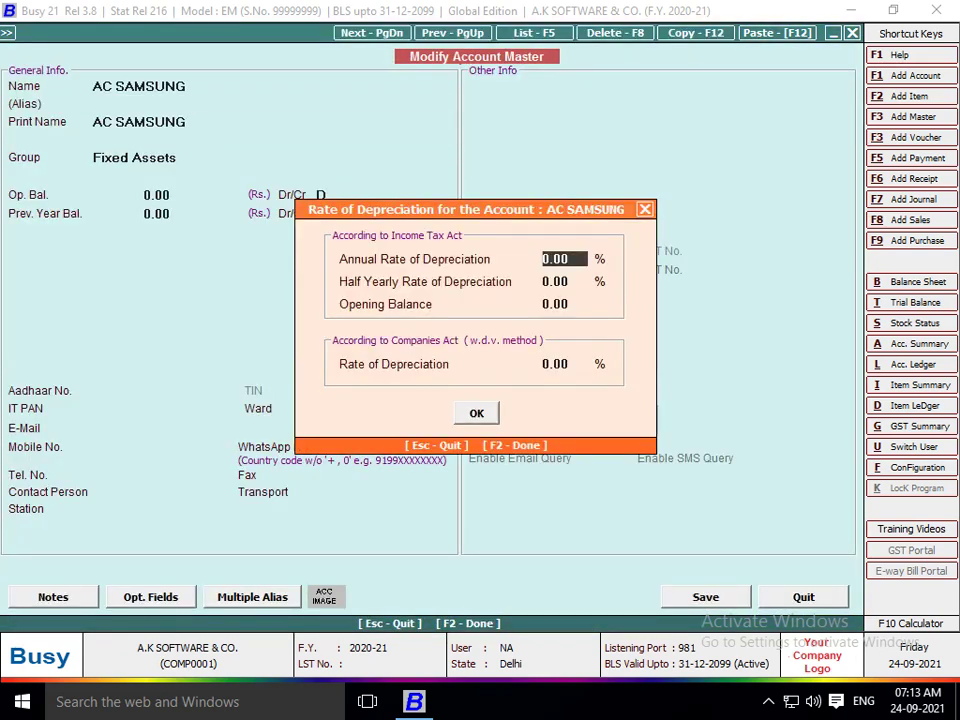
pyautogui.write('10')
pyautogui.press('Return')
pyautogui.press('Return')
pyautogui.press('Return')
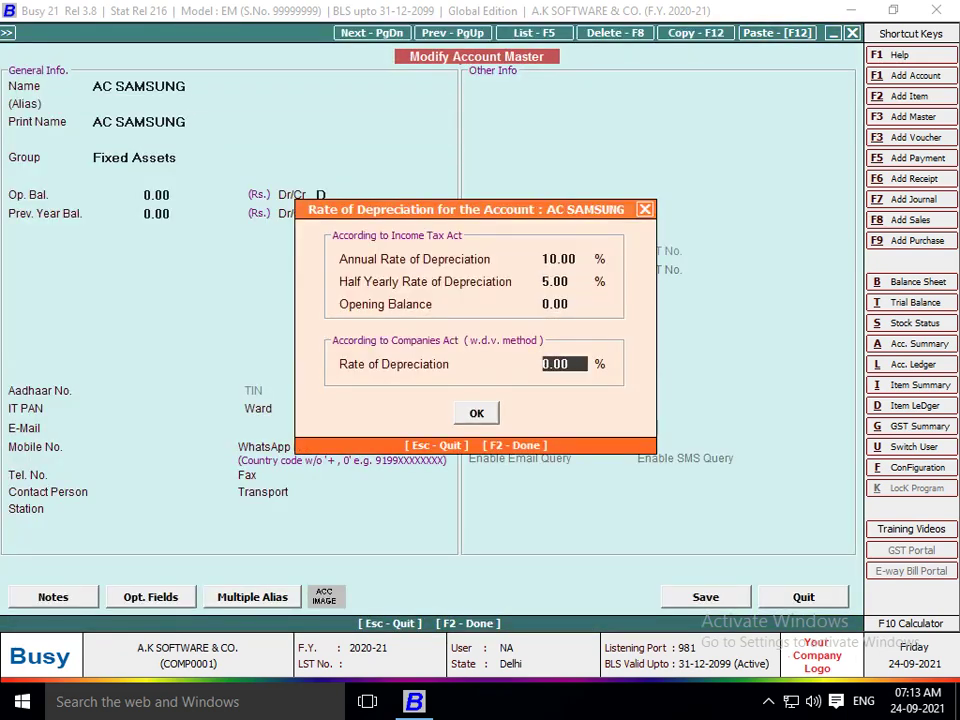
# - Set the Companies Act rate of depreciation for AC SAMSUNG to 10% and save the account master
pyautogui.write('10')
pyautogui.press('Return')
pyautogui.press('Return')
pyautogui.press('Return')
pyautogui.press('Return')
pyautogui.press('Return')
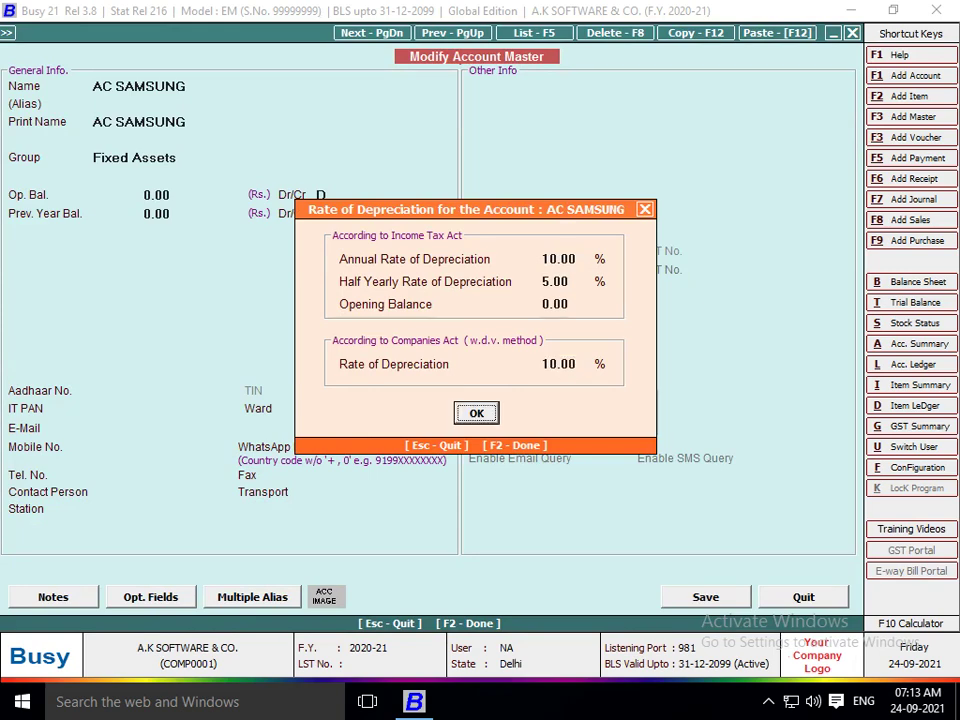
pyautogui.press('Return')
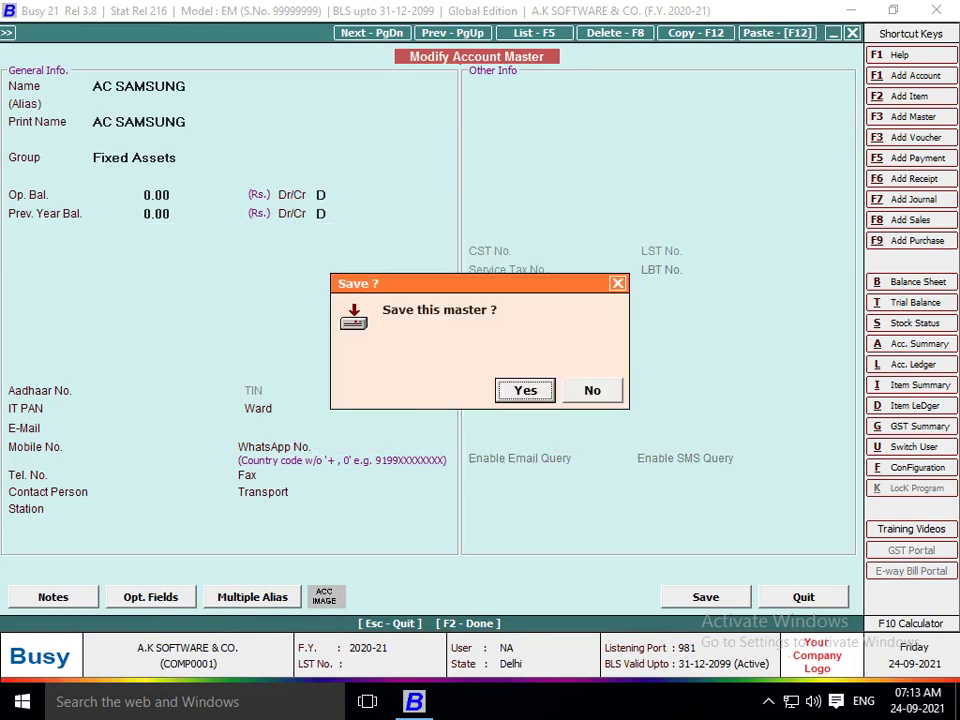
pyautogui.press('Return')
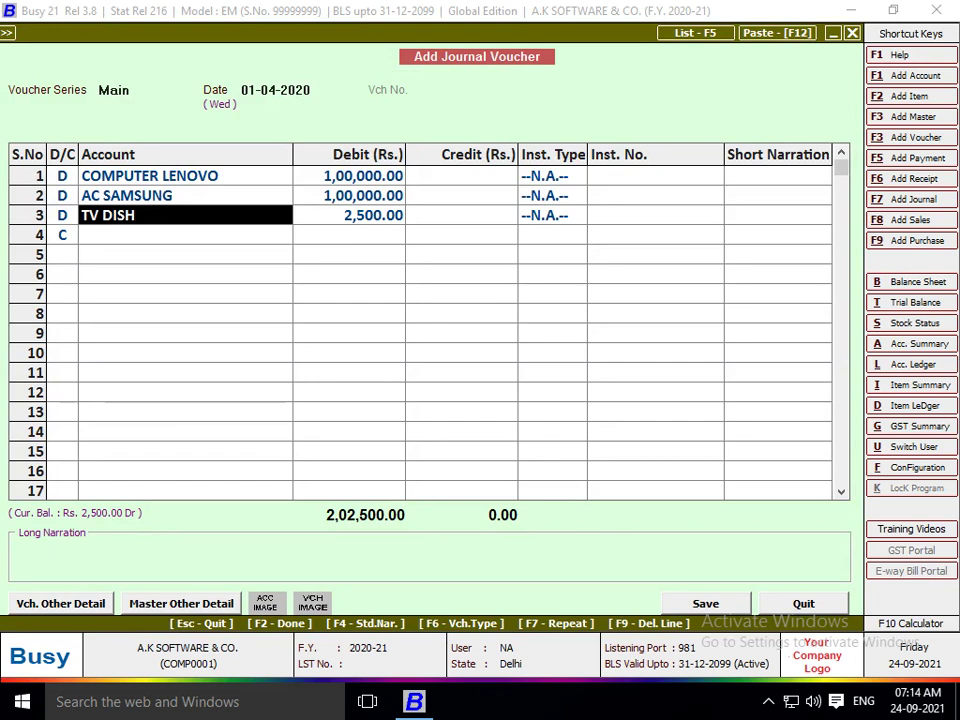
# - Open the TV DISH account master from the voucher and set its Income Tax Act annual depreciation rate to 10%
pyautogui.hotkey('ctrl', 'Return')
pyautogui.press('Return')
pyautogui.press('Return')
pyautogui.press('Return')
pyautogui.press('Return')
pyautogui.press('Return')
pyautogui.click(554, 259)
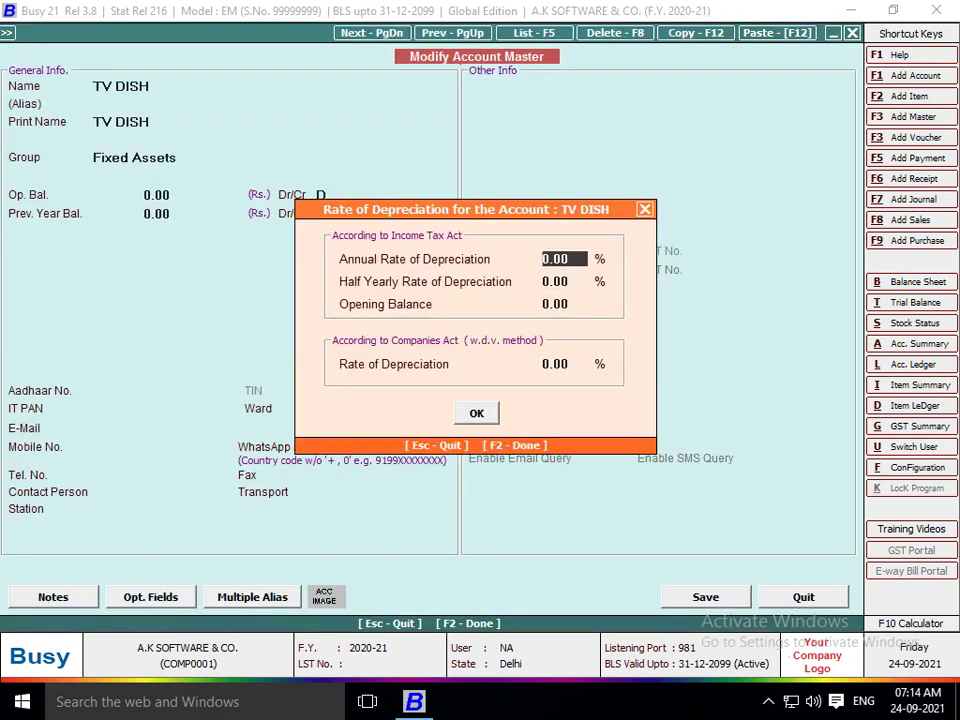
pyautogui.write('10')
pyautogui.press('Return')
pyautogui.press('Return')
pyautogui.press('Return')
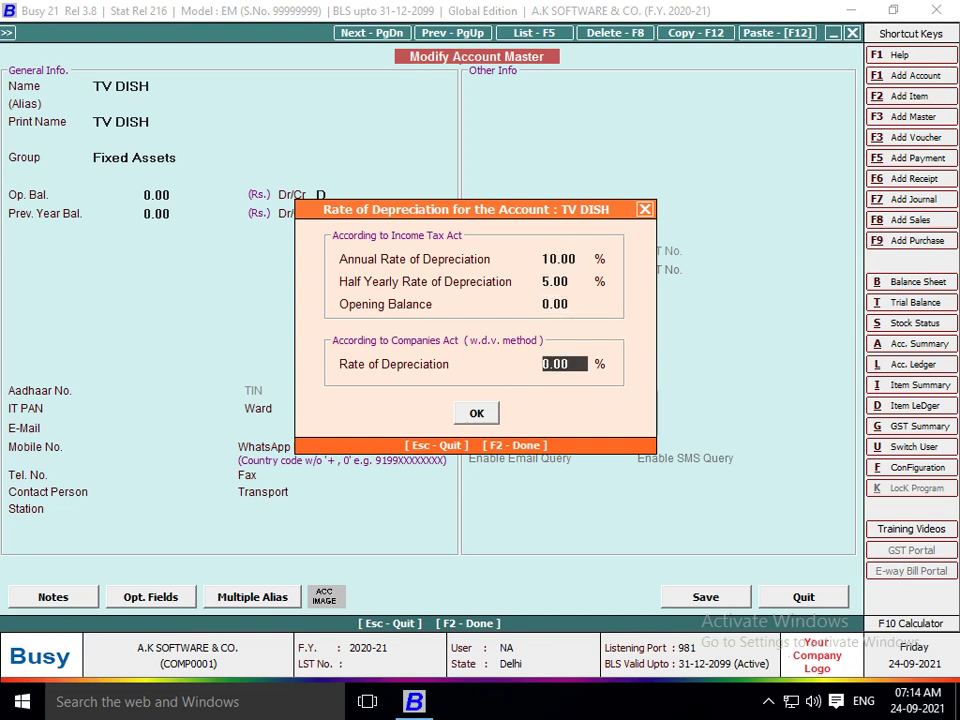
# - Accept the depreciation rates for TV DISH and save its account master
pyautogui.press('Return')
pyautogui.press('Return')
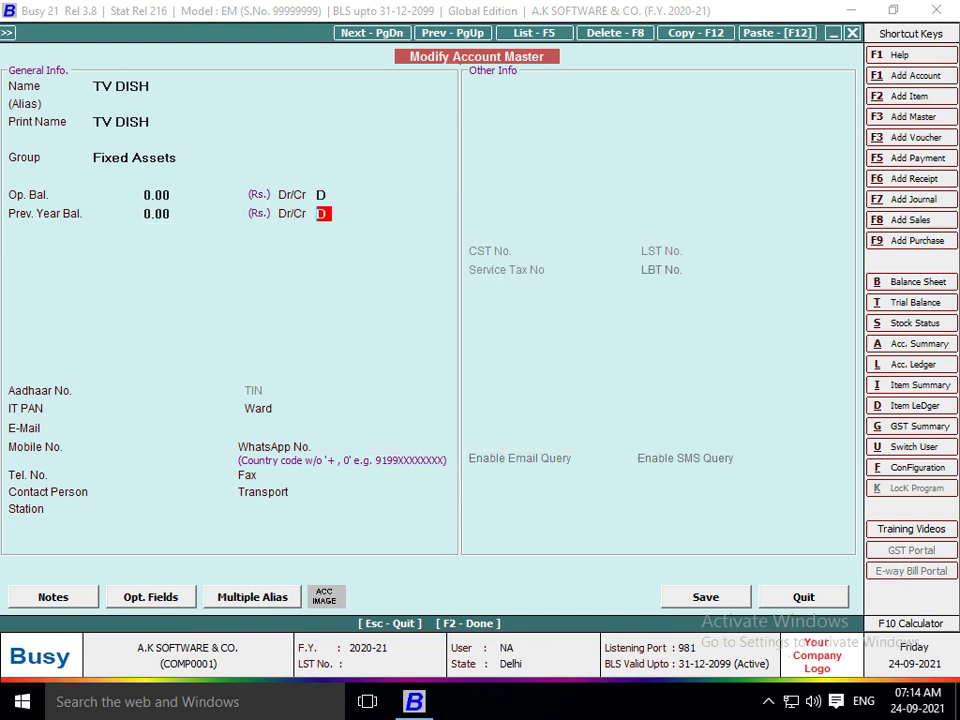
pyautogui.press('Return')
pyautogui.press('Return')
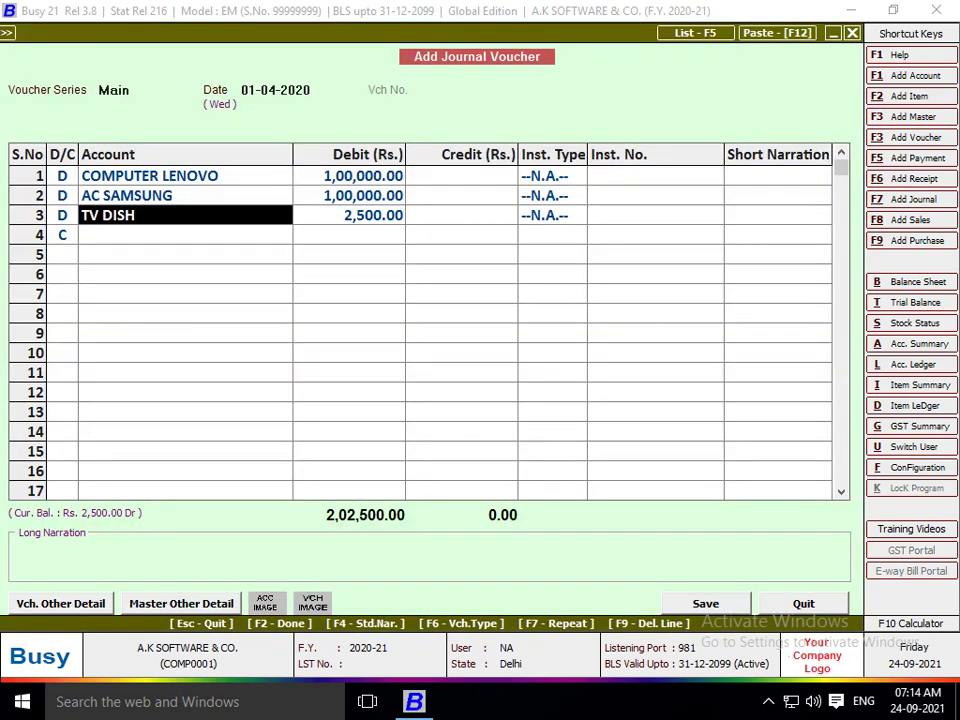
# - Credit the individual party's account with Rs. 2,02,500 on the voucher's fourth line
pyautogui.press('Return')
pyautogui.press('Return')
pyautogui.press('Return')
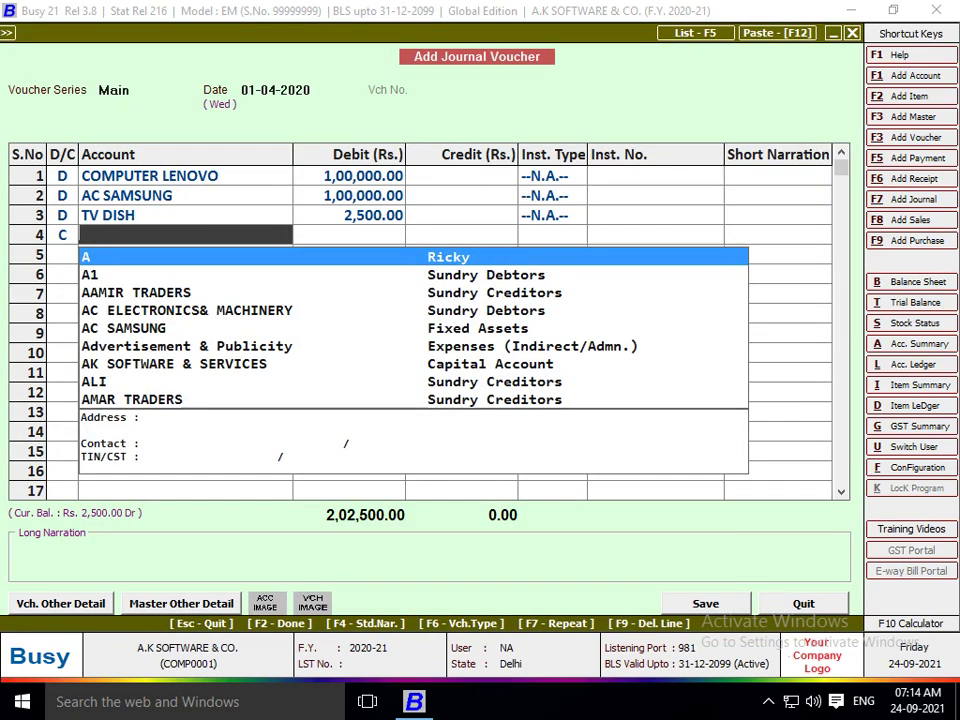
pyautogui.write('ram')
pyautogui.press('Down')
pyautogui.press('Return')
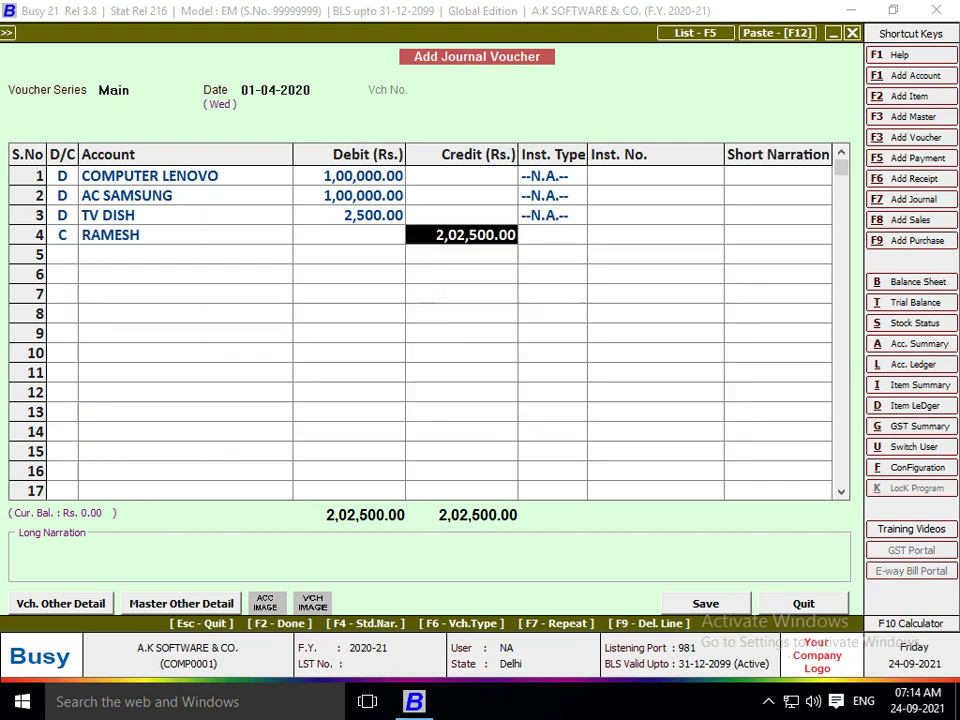
# - Complete the credit line's remaining details and save the journal voucher
pyautogui.press('Return')
pyautogui.press('Return')
pyautogui.press('Return')
pyautogui.press('Return')
pyautogui.press('Return')
pyautogui.press('Return')
pyautogui.press('Return')
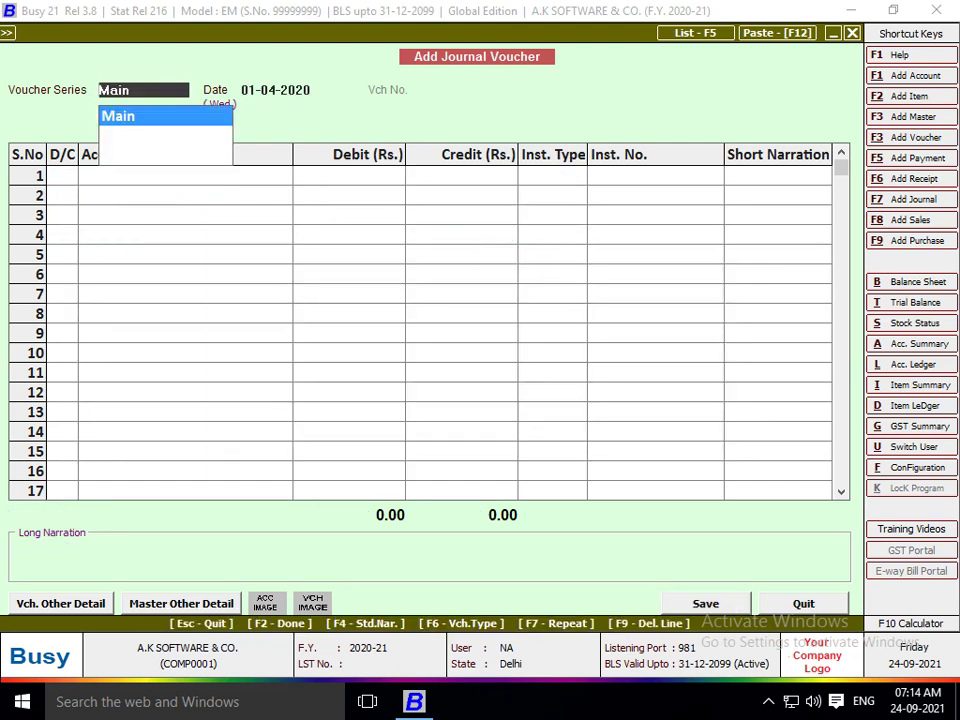
# - Close the blank journal voucher entry form and leave the journal options
pyautogui.press('Escape')
pyautogui.press('Escape')
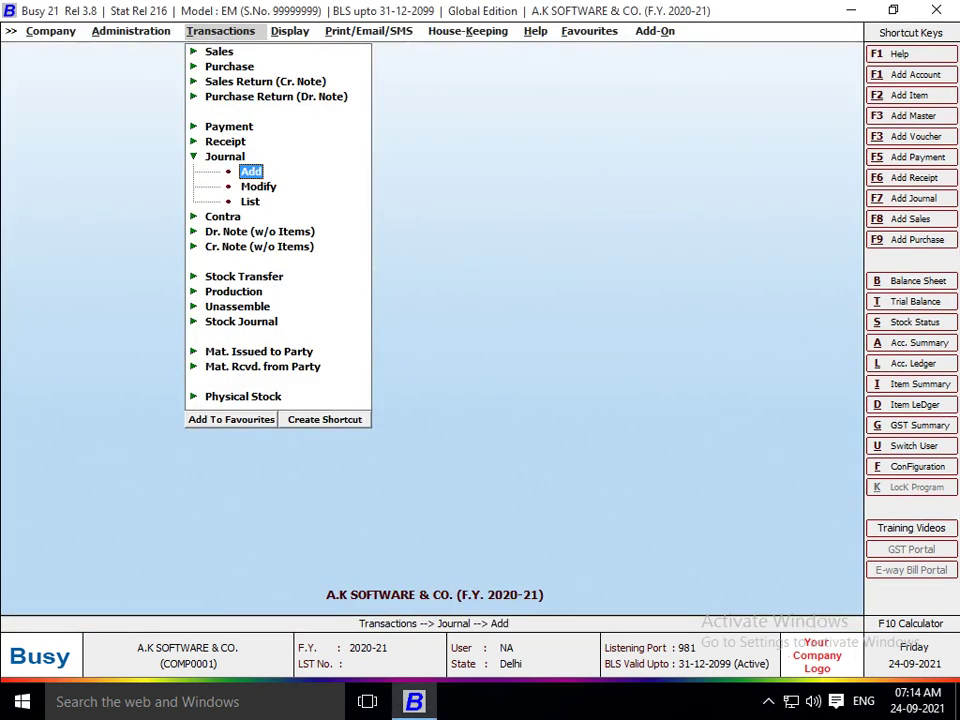
pyautogui.press('Escape')
# - Open the report options for the depreciation chart under the Income Tax Act
pyautogui.press('Right')
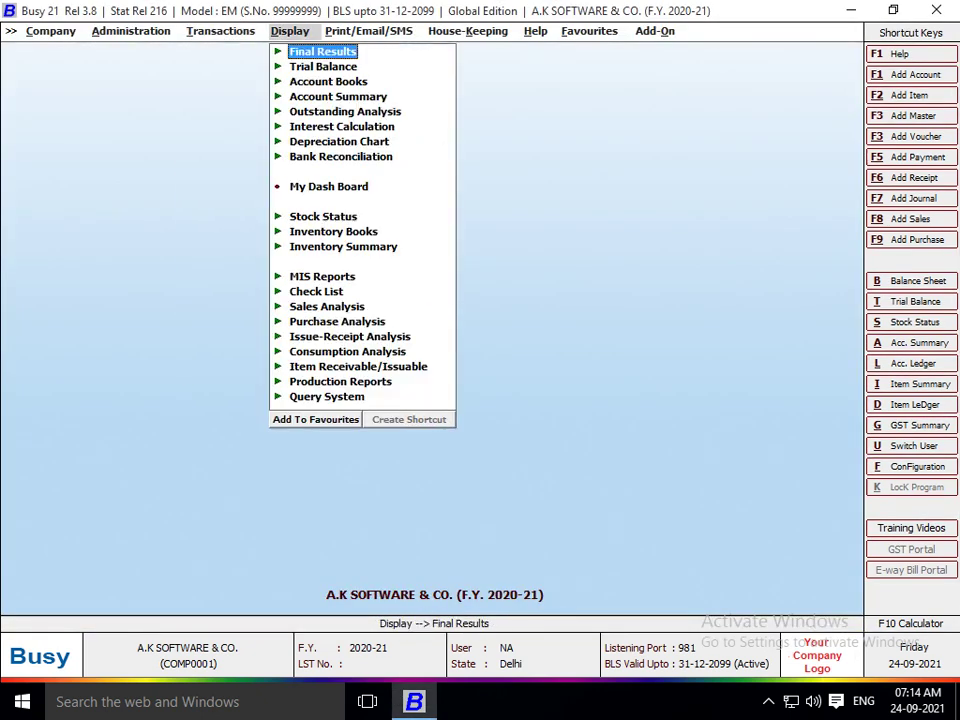
pyautogui.press('Down')
pyautogui.press('Down')
pyautogui.press('Down')
pyautogui.press('Down')
pyautogui.press('Down')
pyautogui.press('Down')
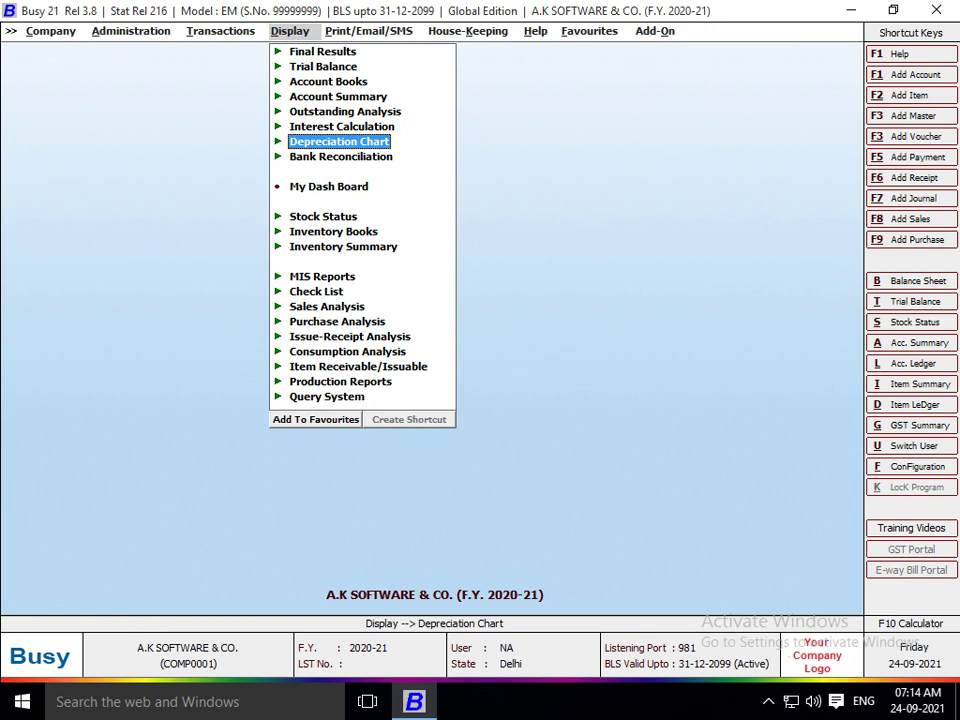
pyautogui.press('Return')
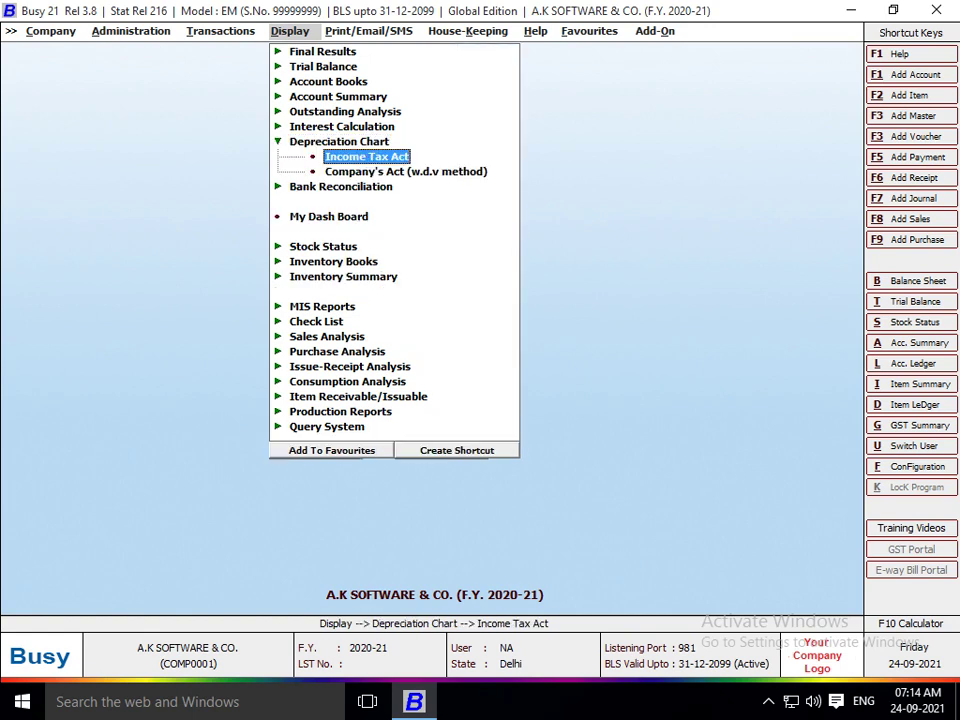
pyautogui.press('Down')
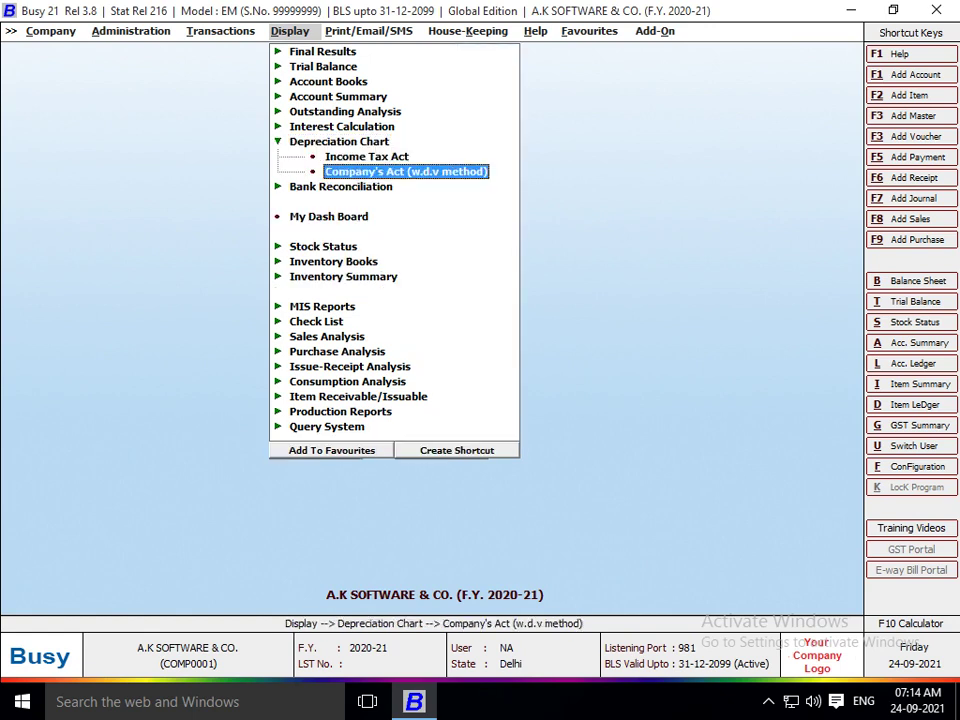
pyautogui.press('Up')
pyautogui.press('Down')
pyautogui.press('Up')
pyautogui.press('Return')
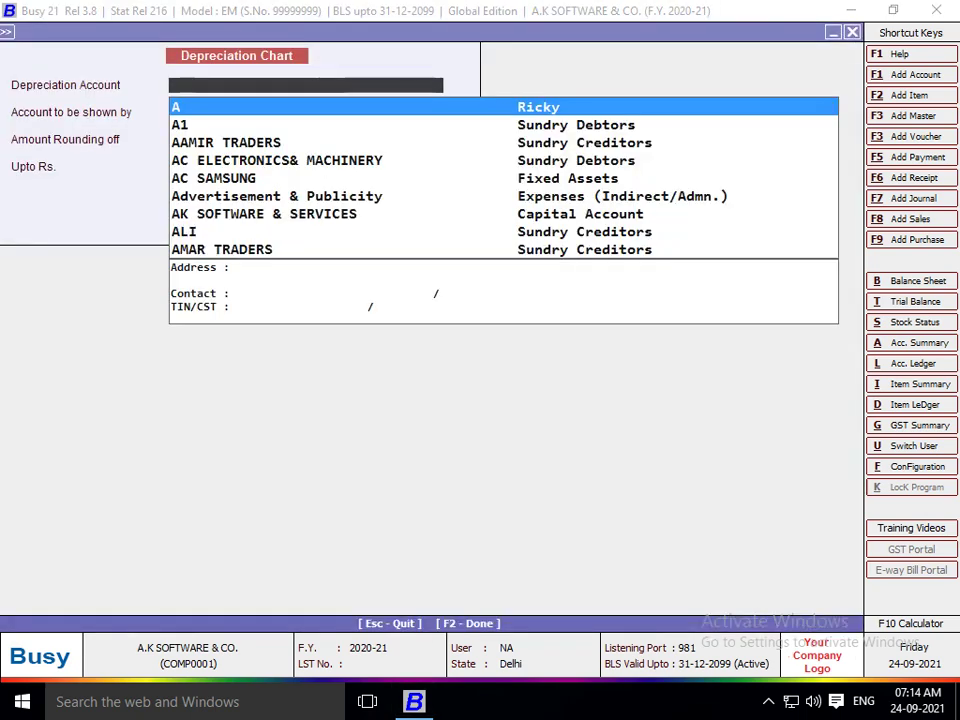
# - Generate the depreciation chart with COMPUTER LENOVO as depreciation account, accounts shown by Name, and Automatic rounding up to Rs. 1
pyautogui.write('comp')
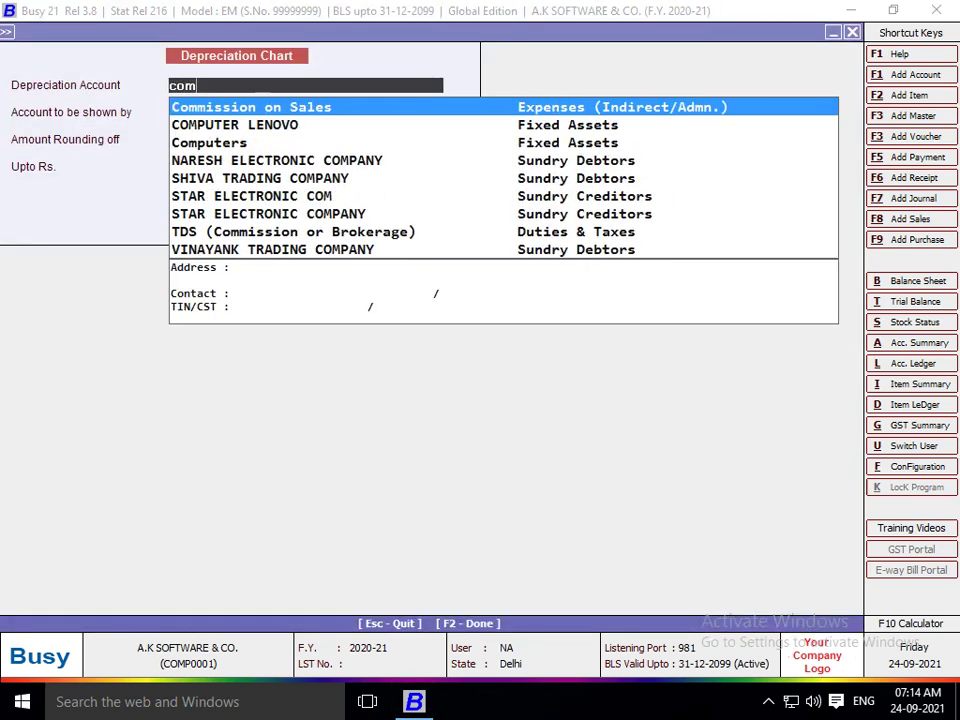
pyautogui.press('Return')
pyautogui.press('Return')
pyautogui.press('Return')
pyautogui.press('Return')
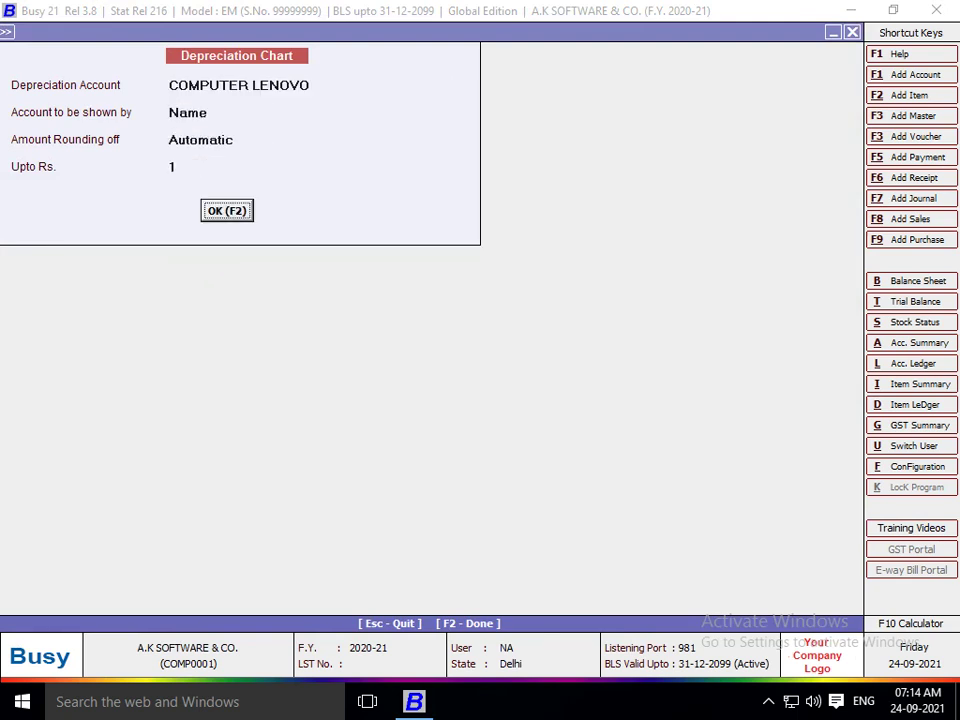
pyautogui.press('Return')
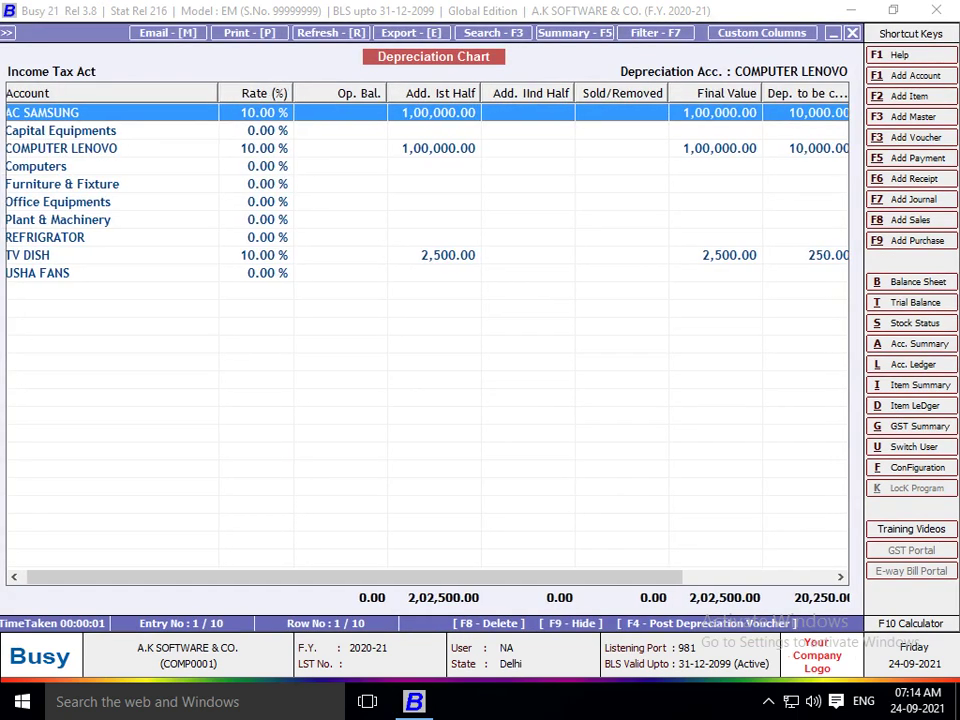